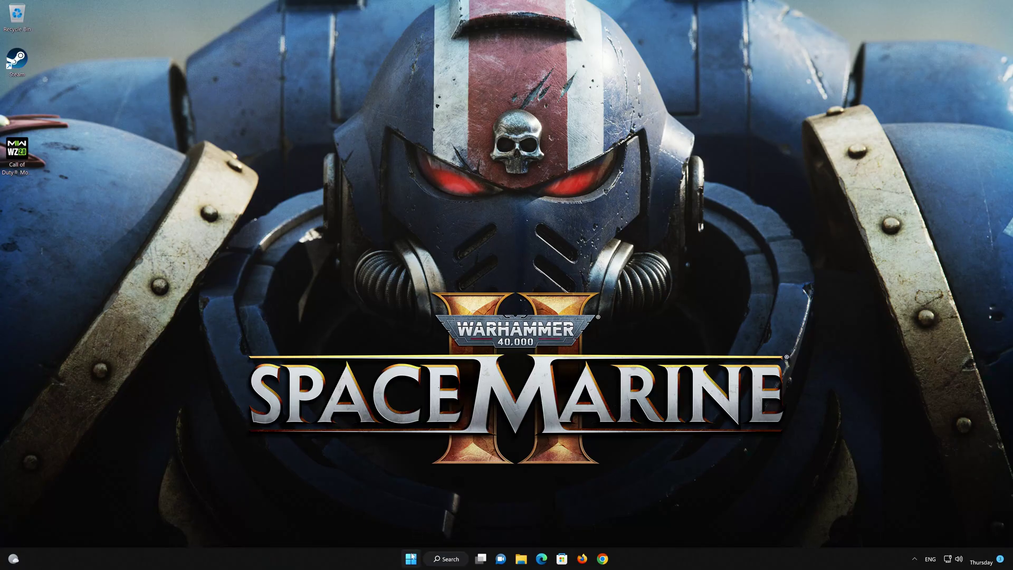
- Open Control Panel and go to the Network and Sharing Center
{"action": "left_click", "coordinate": [411, 559]}
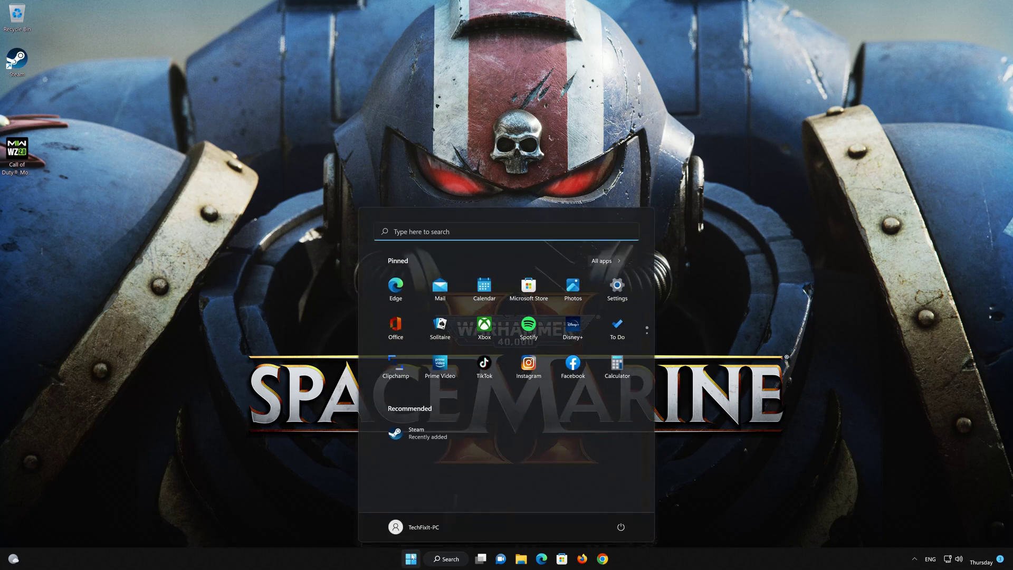
{"action": "type", "text": "control panel"}
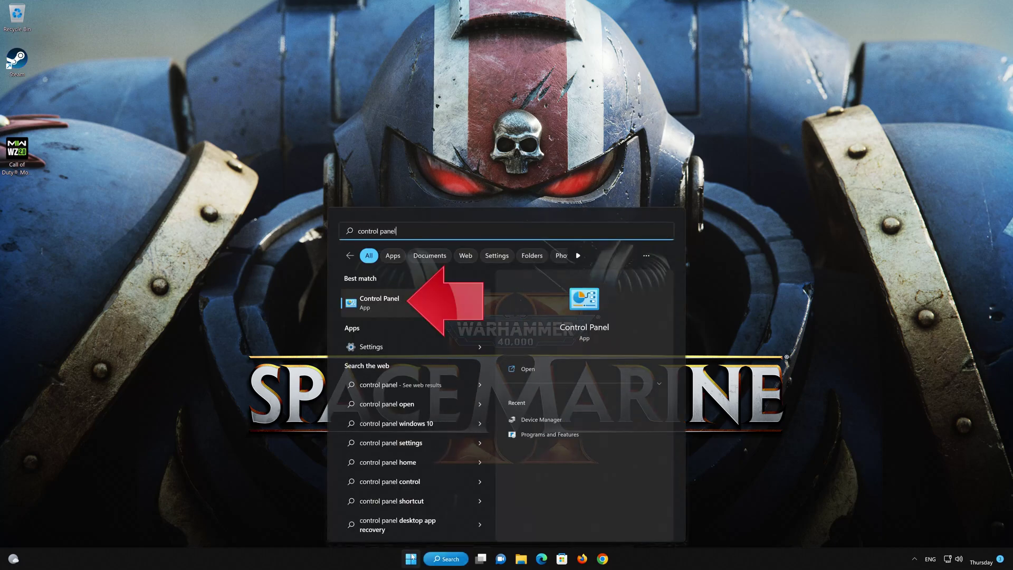
{"action": "left_click", "coordinate": [408, 305]}
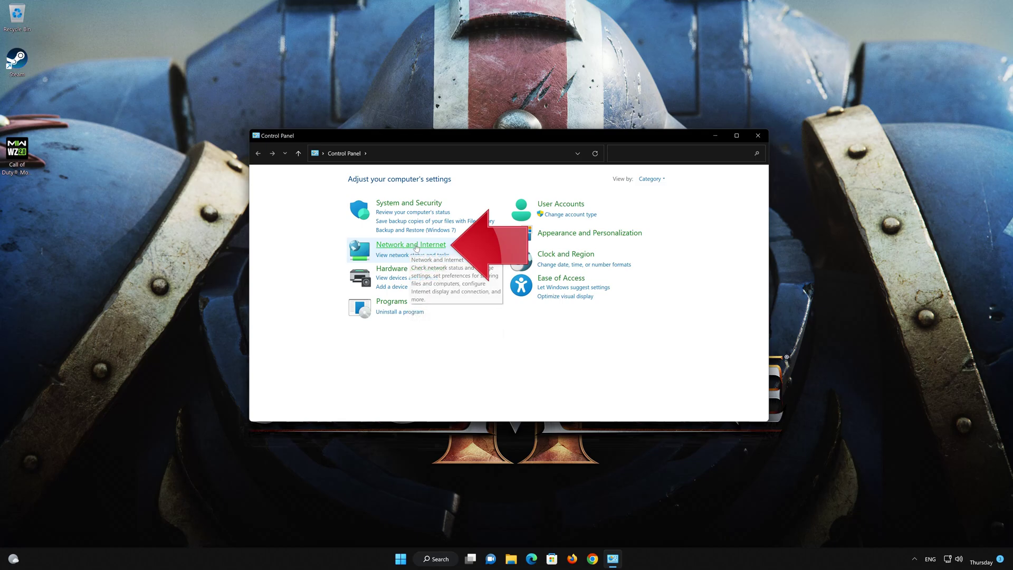
{"action": "left_click", "coordinate": [411, 245]}
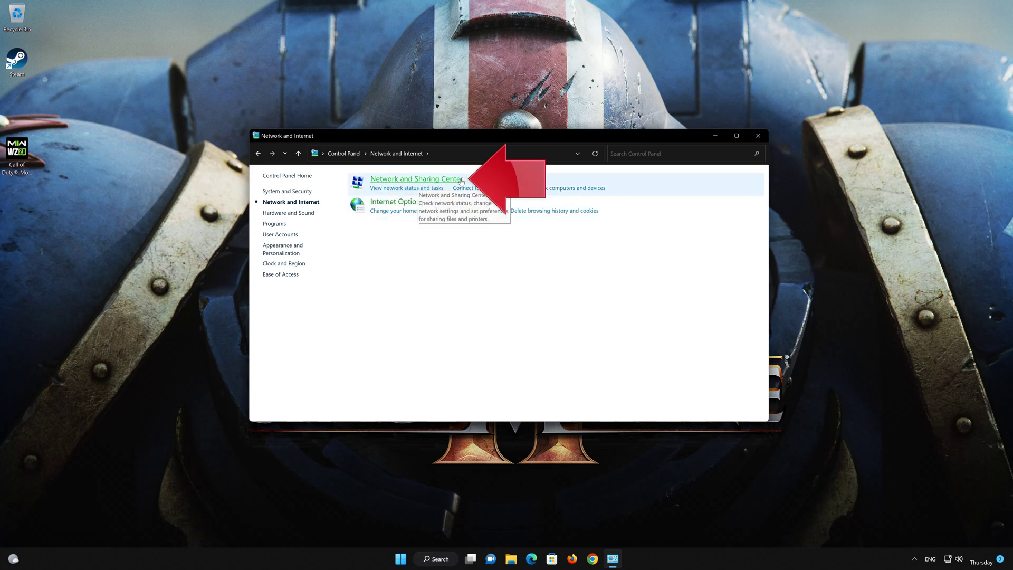
{"action": "left_click", "coordinate": [427, 180]}
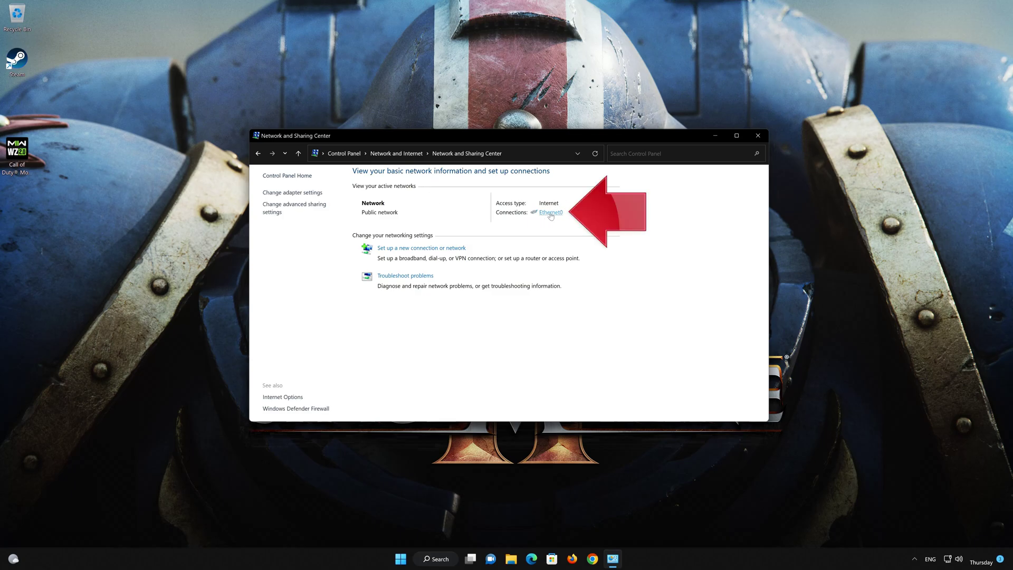
- Open the Internet Protocol Version 4 (TCP/IPv4) properties of the Ethernet0 connection
{"action": "left_click", "coordinate": [550, 213]}
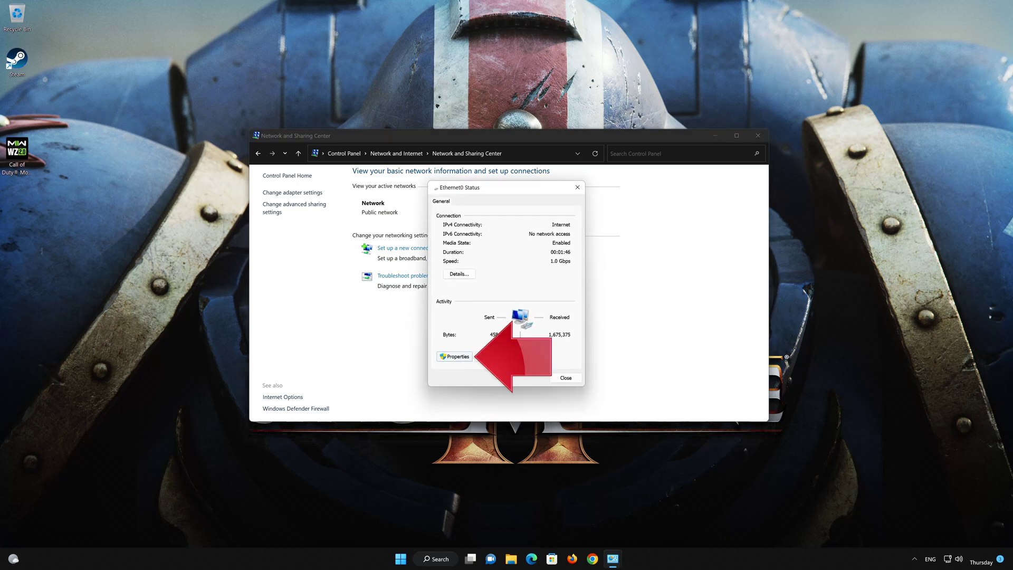
{"action": "left_click", "coordinate": [455, 356]}
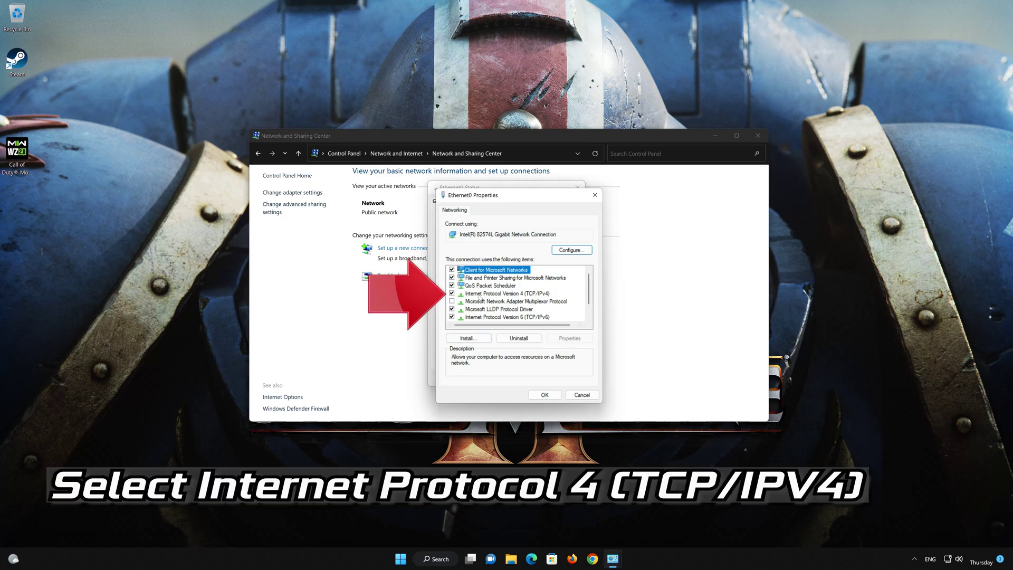
{"action": "left_click", "coordinate": [455, 293]}
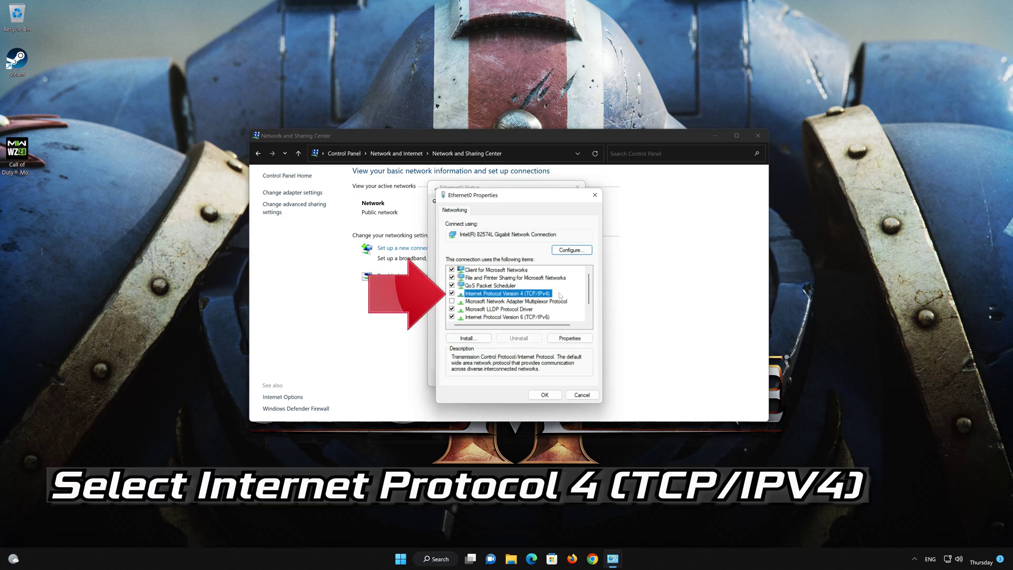
{"action": "left_click", "coordinate": [570, 338]}
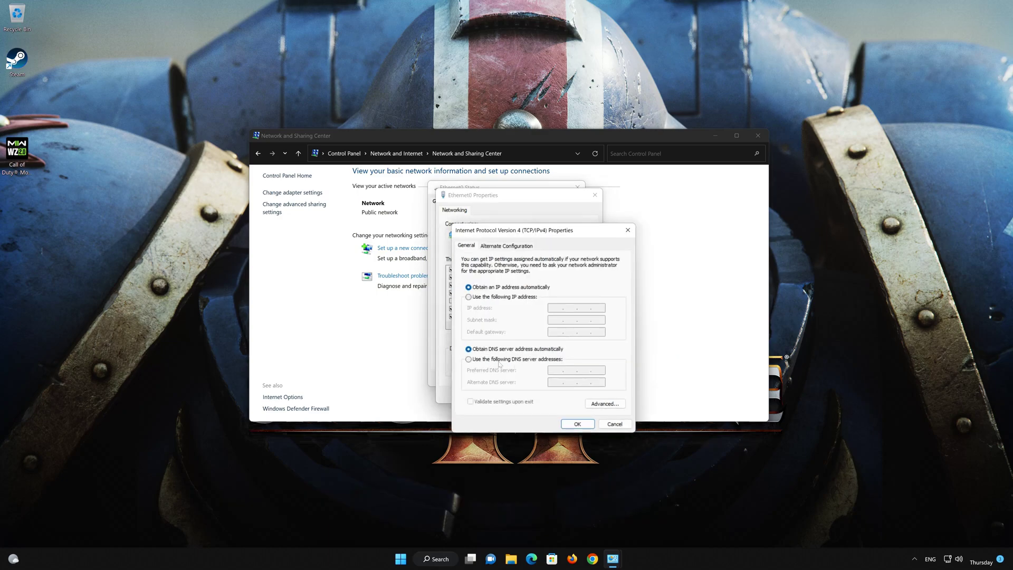
- Set the preferred DNS server to 8.8.8.8 and the alternate to 8.8.4.4, then apply and close the connection dialogs
{"action": "left_click", "coordinate": [468, 359]}
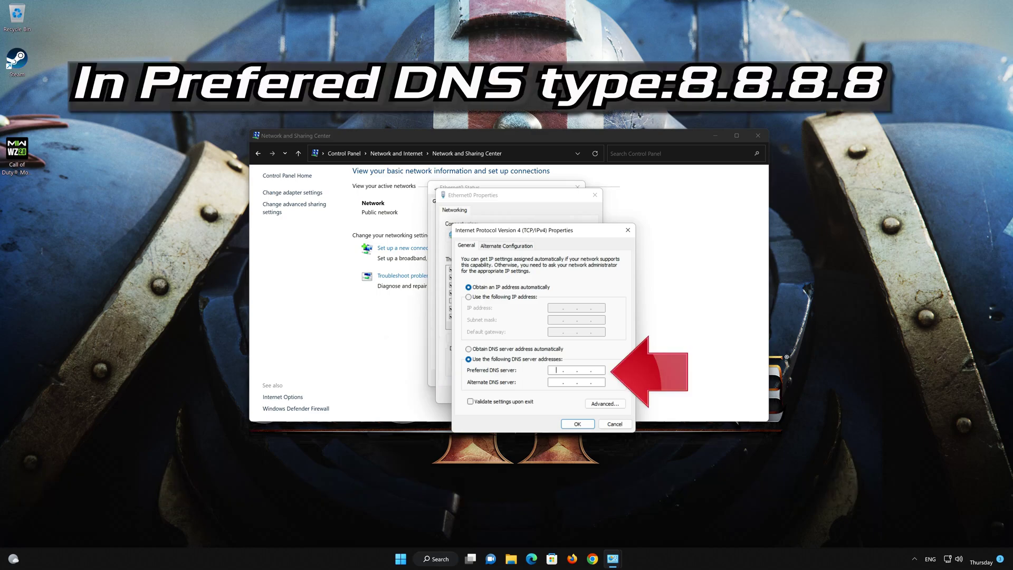
{"action": "type", "text": "8.8.8.8"}
{"action": "left_click", "coordinate": [556, 381]}
{"action": "type", "text": "8"}
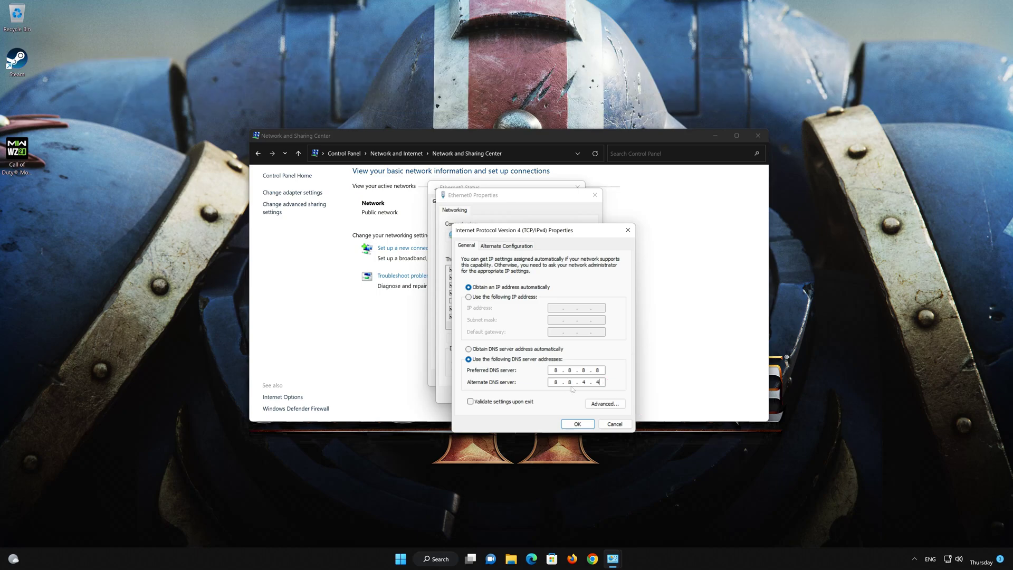
{"action": "left_click", "coordinate": [579, 424]}
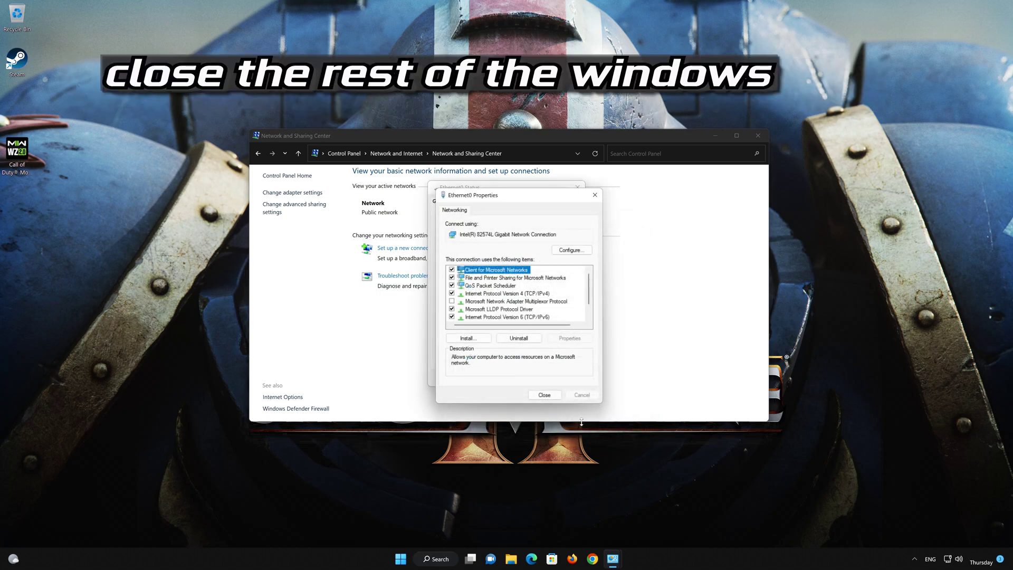
{"action": "left_click", "coordinate": [546, 395]}
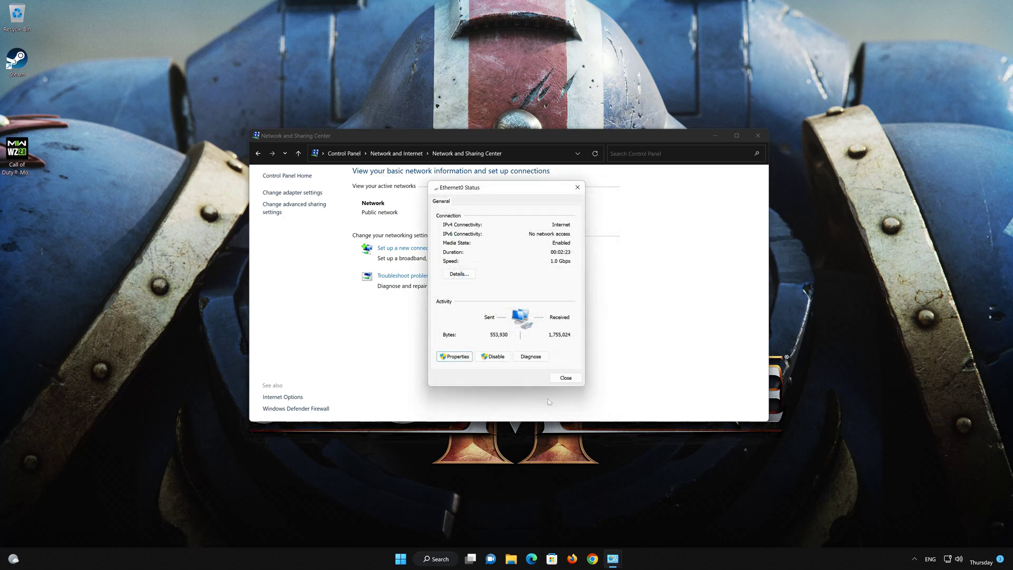
{"action": "left_click", "coordinate": [566, 378]}
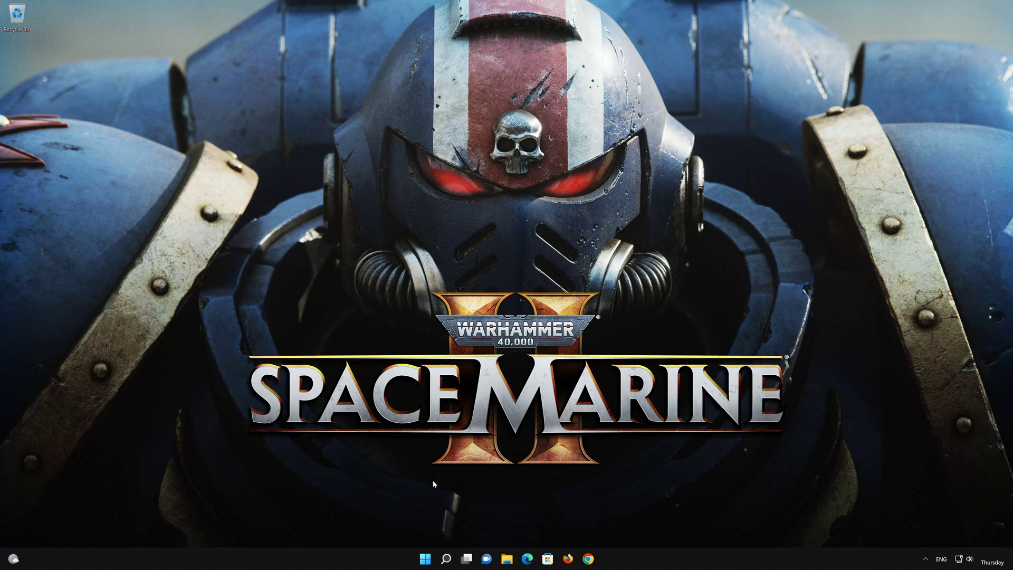
- Open the Network reset page in the advanced network settings of Windows Settings
{"action": "left_click", "coordinate": [424, 559]}
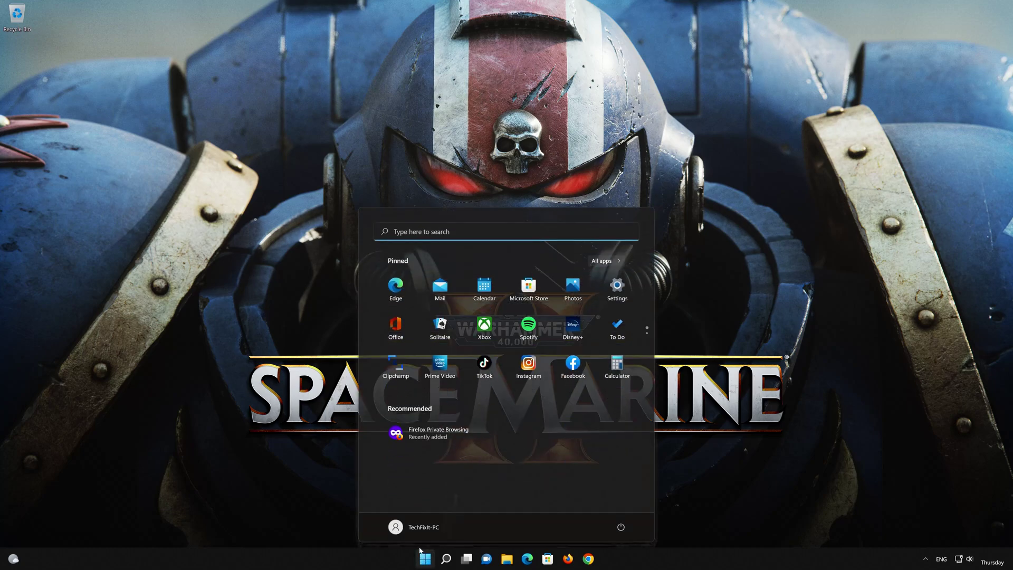
{"action": "left_click", "coordinate": [616, 291]}
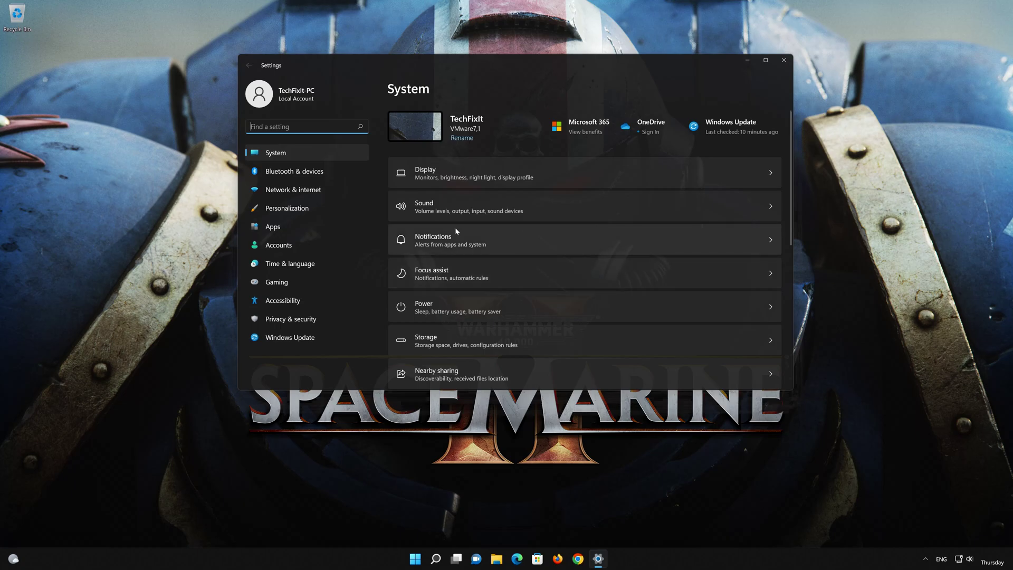
{"action": "left_click", "coordinate": [298, 193]}
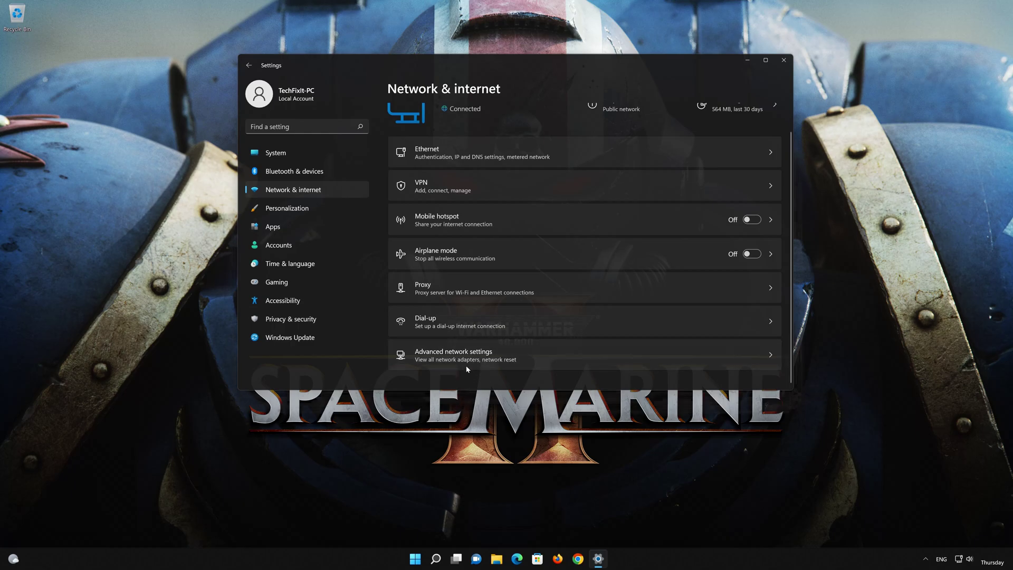
{"action": "left_click", "coordinate": [462, 363]}
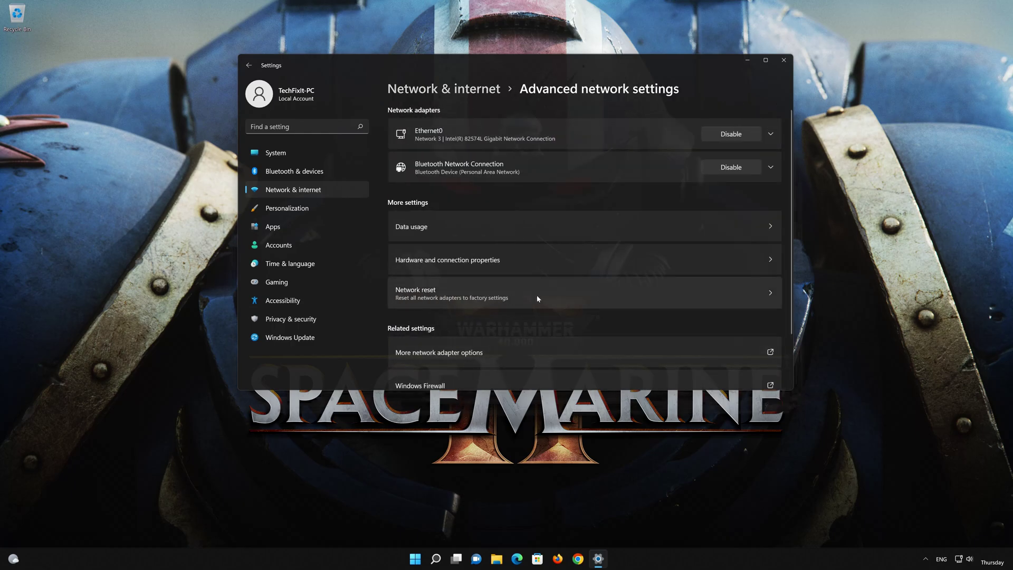
{"action": "left_click", "coordinate": [469, 294]}
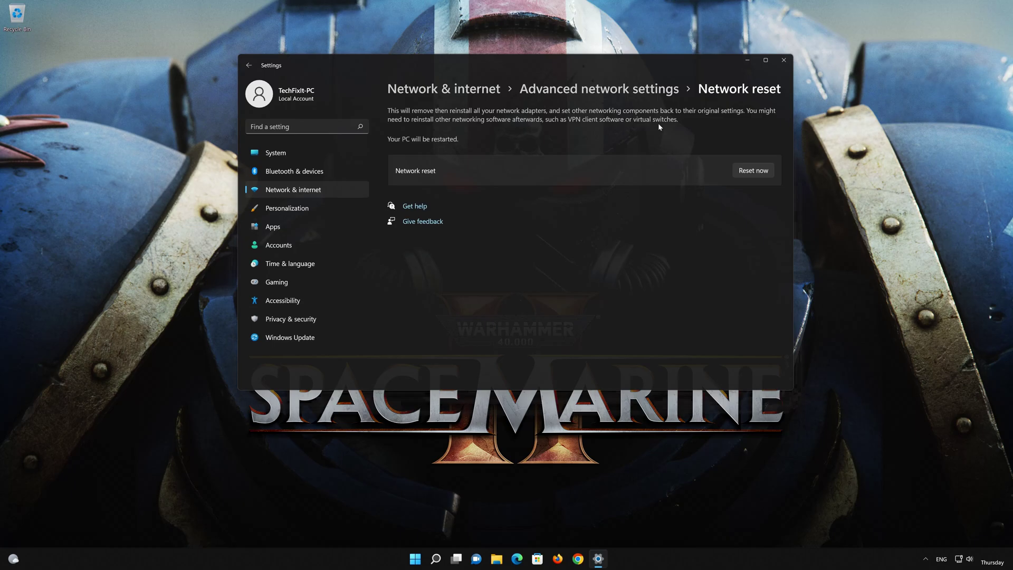
- Reset all network settings, confirm the reset and dismiss the sign-out notice
{"action": "left_click", "coordinate": [762, 172]}
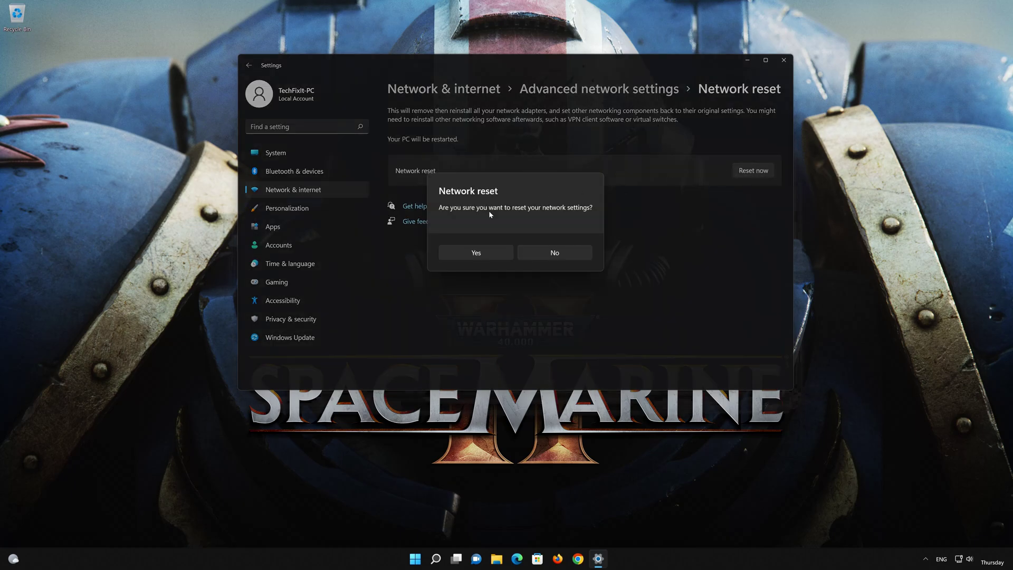
{"action": "left_click", "coordinate": [461, 257]}
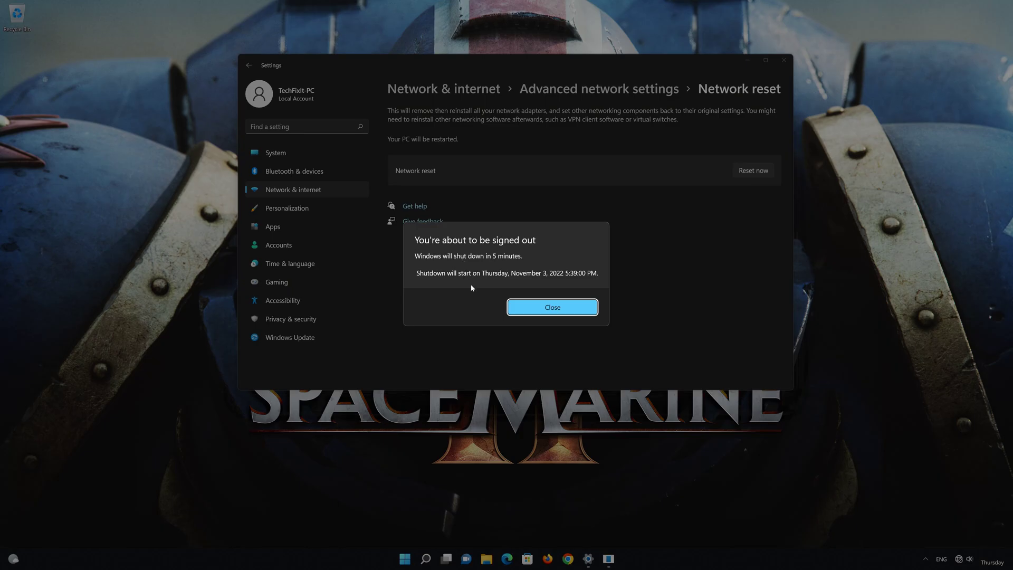
{"action": "left_click", "coordinate": [551, 308]}
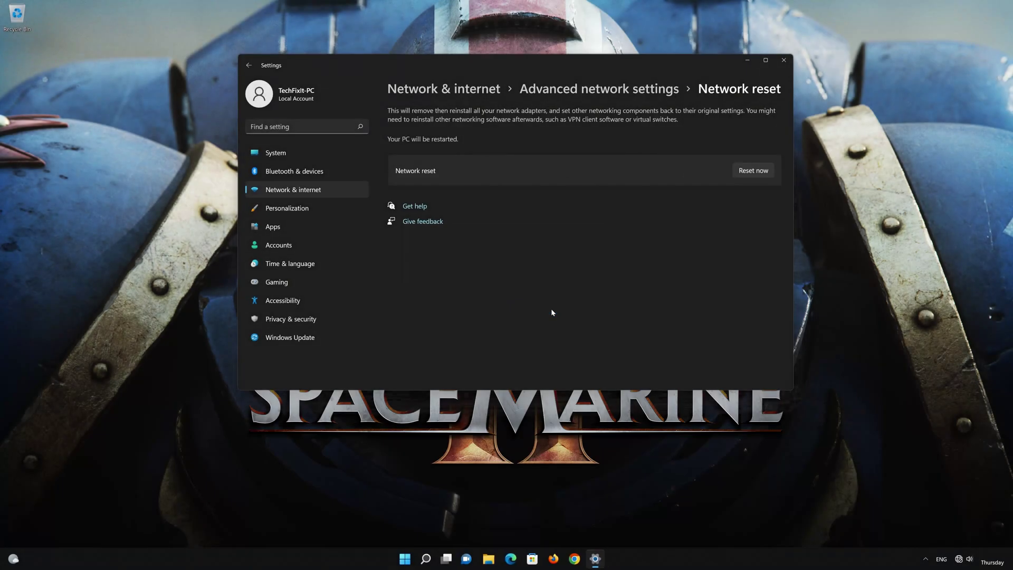
- Close Settings and bring up the PC's power options
{"action": "left_click", "coordinate": [785, 63]}
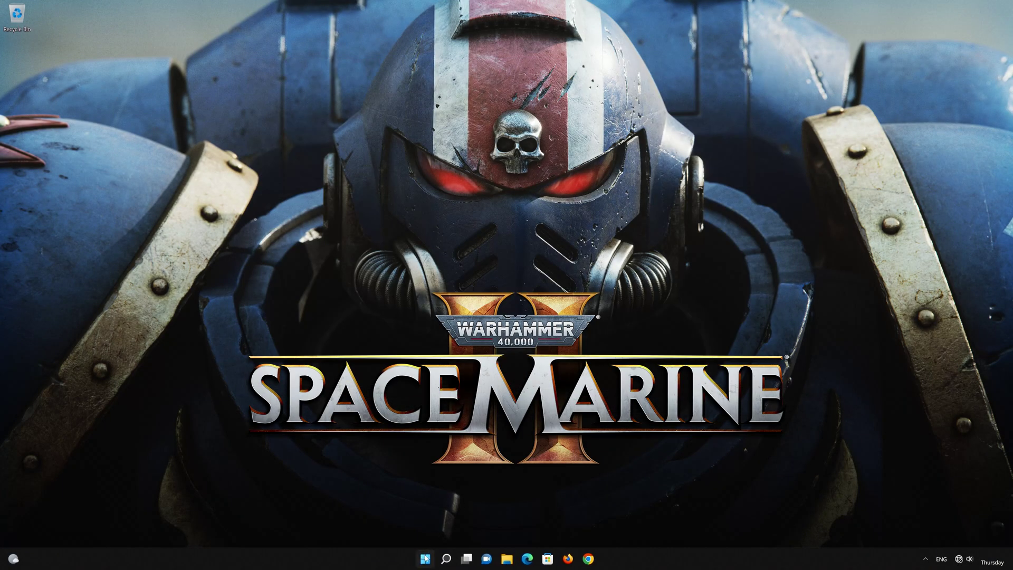
{"action": "left_click", "coordinate": [425, 558]}
{"action": "left_click", "coordinate": [621, 527]}
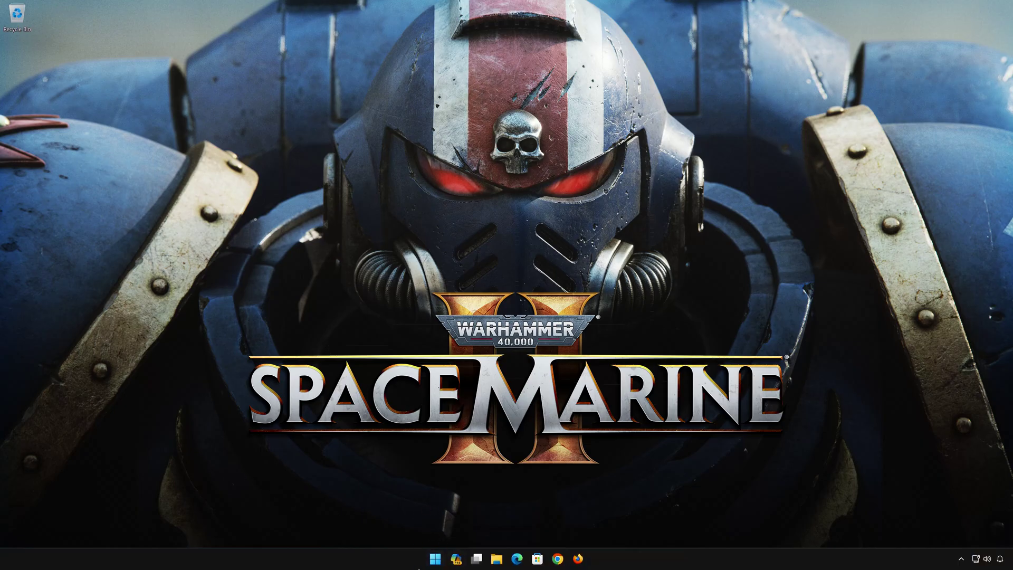
- Launch Command Prompt as administrator and move its window toward the middle of the desktop
{"action": "left_click", "coordinate": [436, 554]}
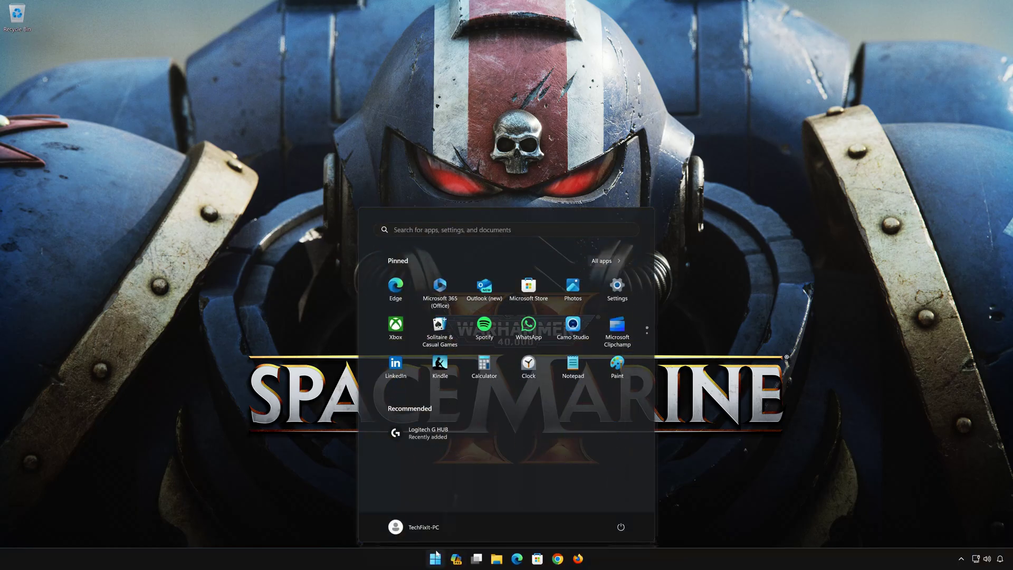
{"action": "type", "text": "cmd"}
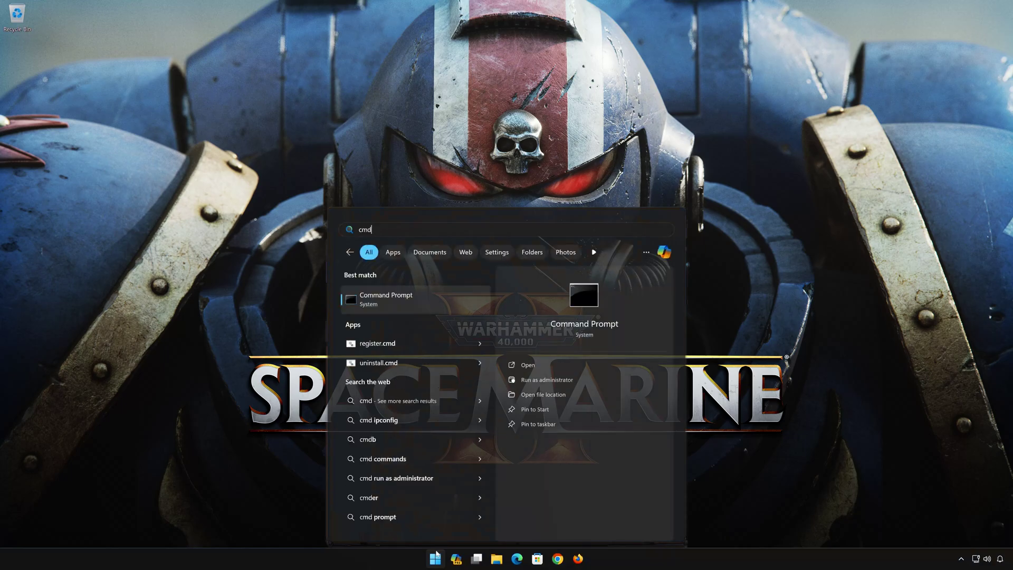
{"action": "left_click", "coordinate": [594, 381]}
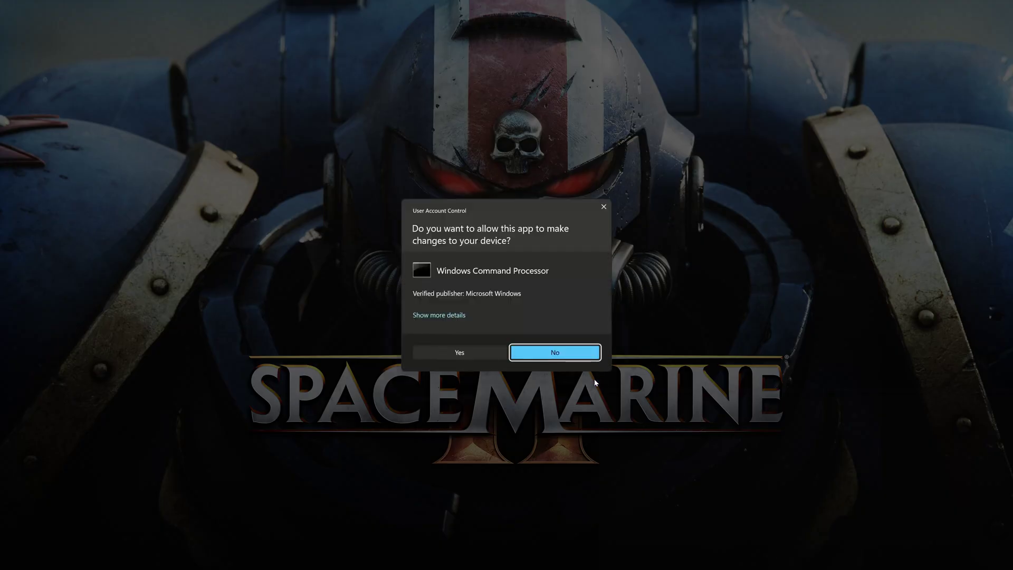
{"action": "left_click", "coordinate": [464, 356]}
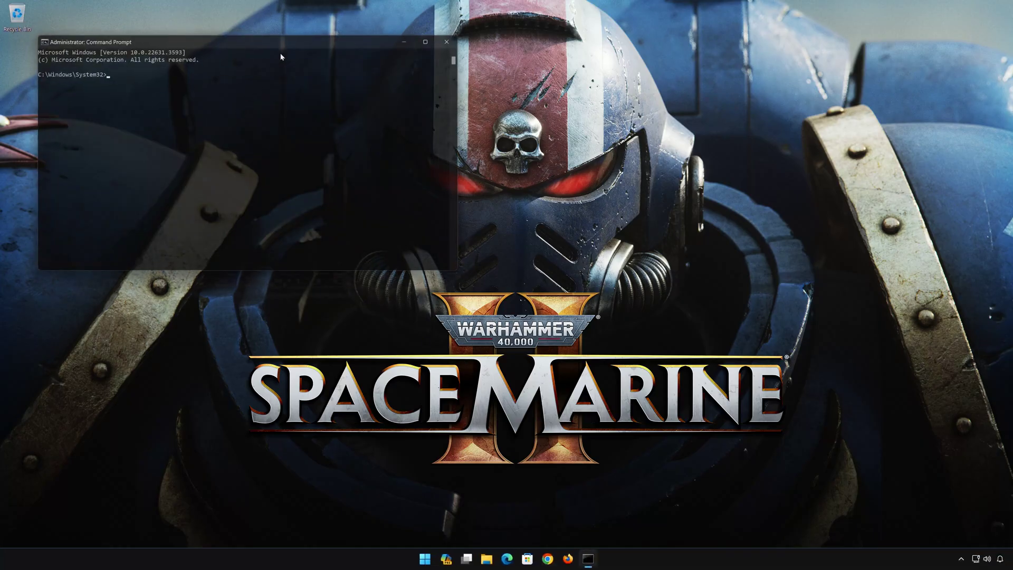
{"action": "left_click_drag", "start_coordinate": [281, 55], "coordinate": [554, 122]}
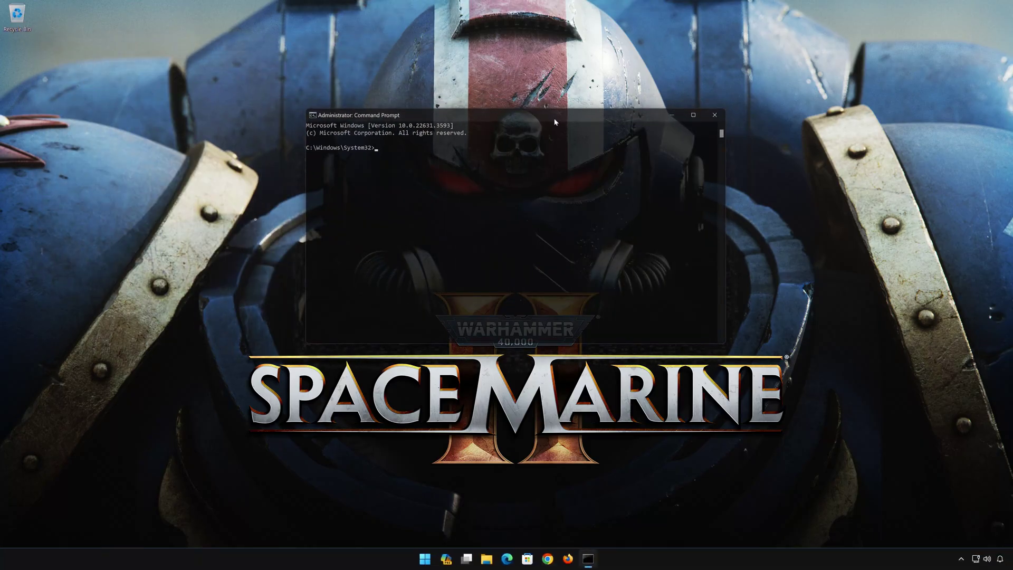
- Release the current IP address by running ipconfig /release
{"action": "type", "text": "ipconf"}
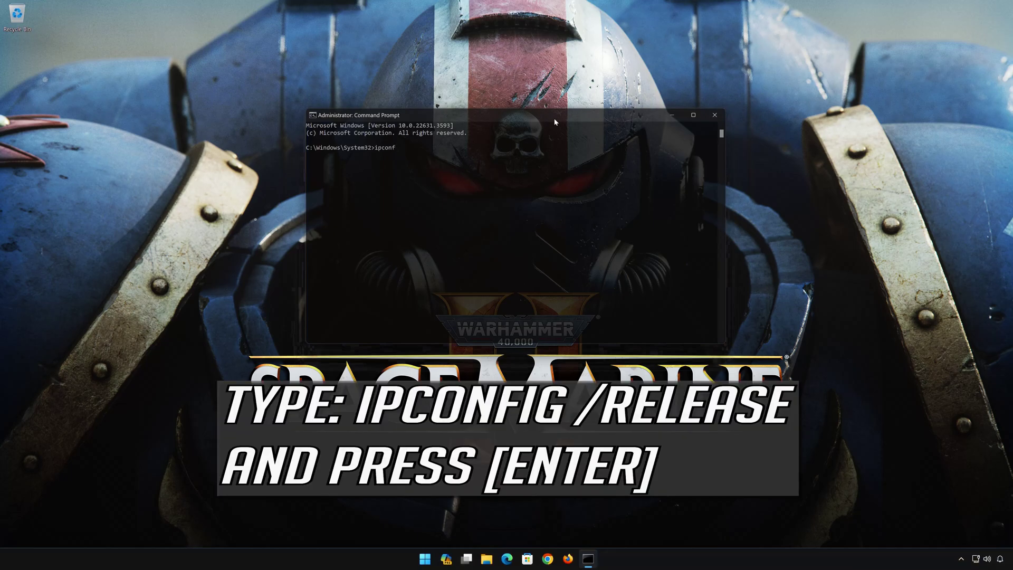
{"action": "type", "text": "ig /rel"}
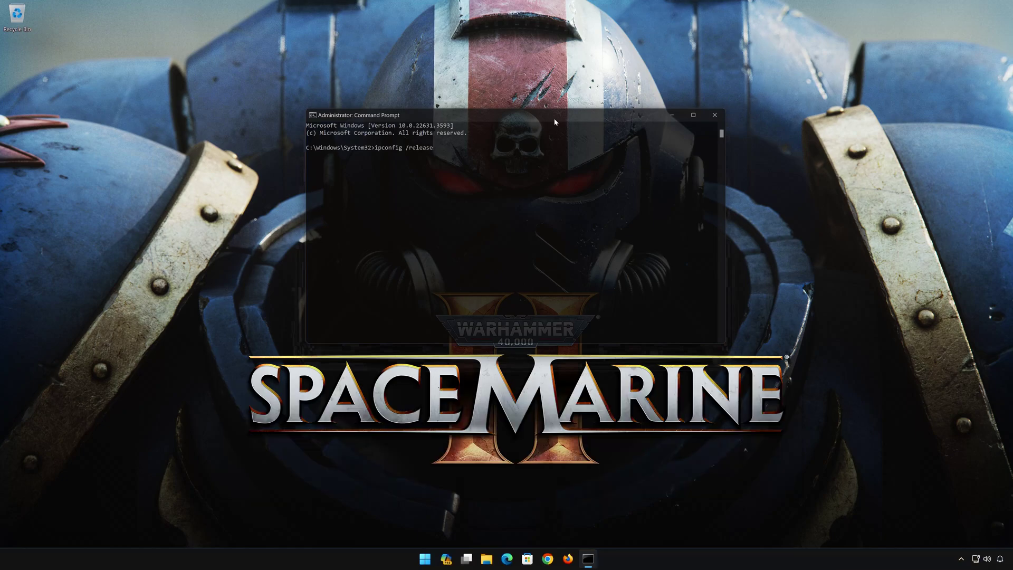
{"action": "type", "text": "ease"}
{"action": "key", "text": "Return"}
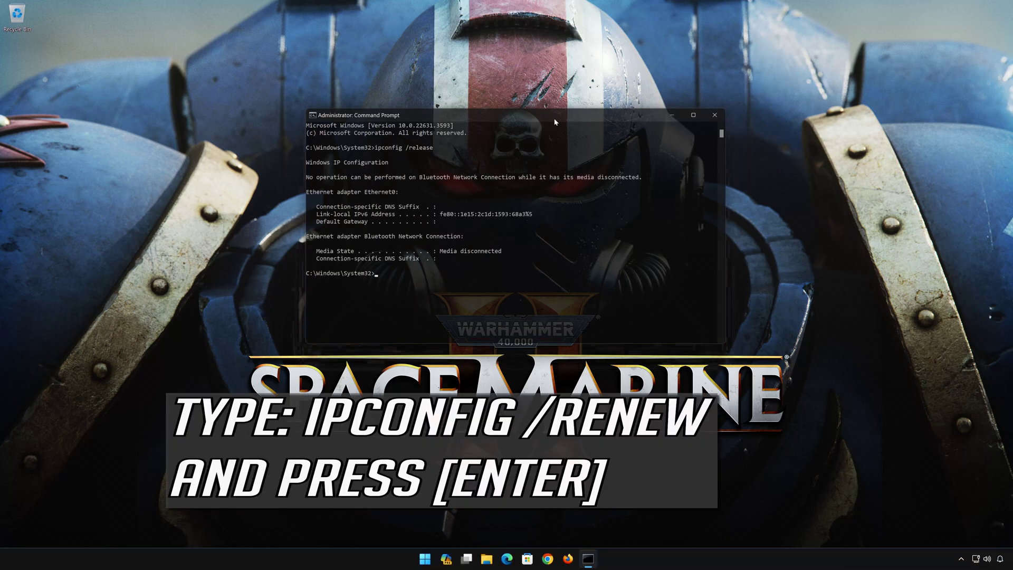
- Request a new IP address by running ipconfig /renew
{"action": "type", "text": "ipc"}
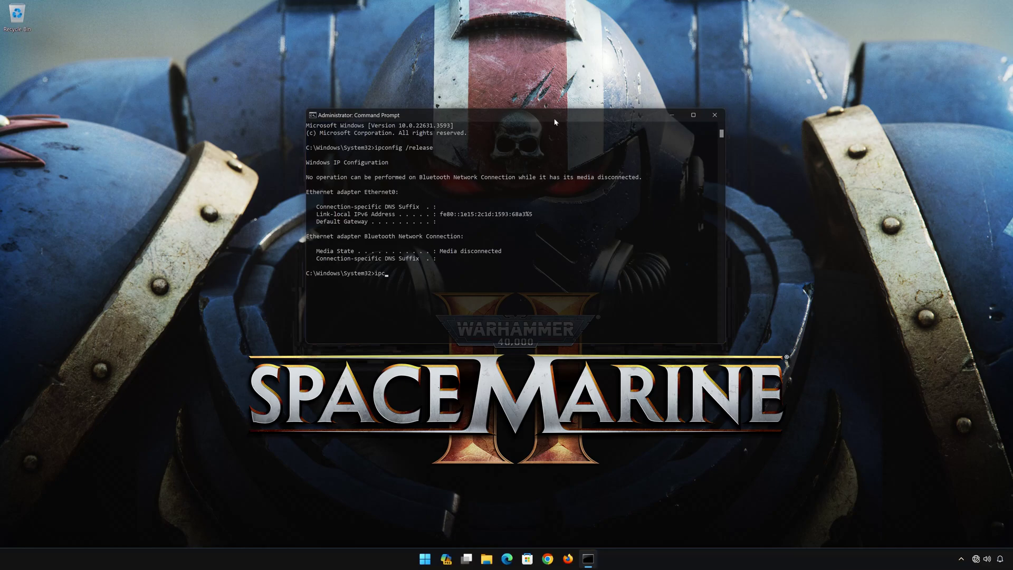
{"action": "type", "text": "onfig /renew"}
{"action": "key", "text": "Return"}
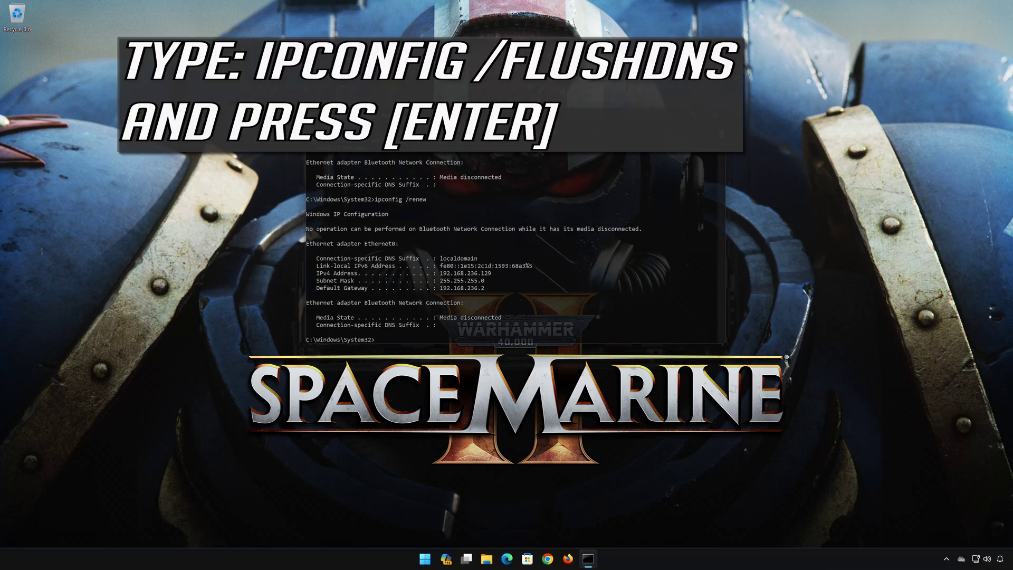
- Flush the DNS resolver cache by running ipconfig /flushdns
{"action": "type", "text": "pconf"}
{"action": "type", "text": "i"}
{"action": "type", "text": "g /fl"}
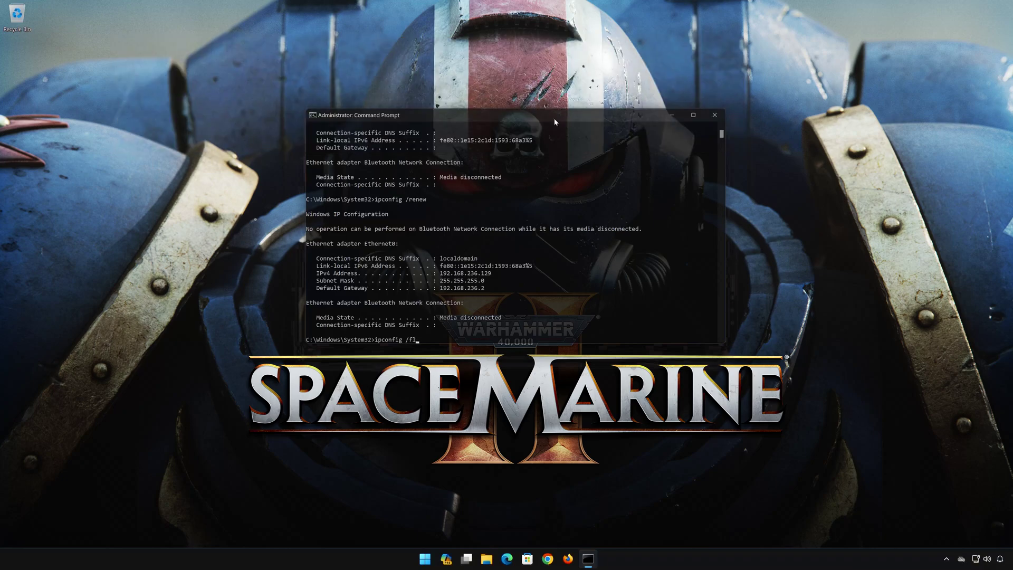
{"action": "type", "text": "ushdns"}
{"action": "key", "text": "Return"}
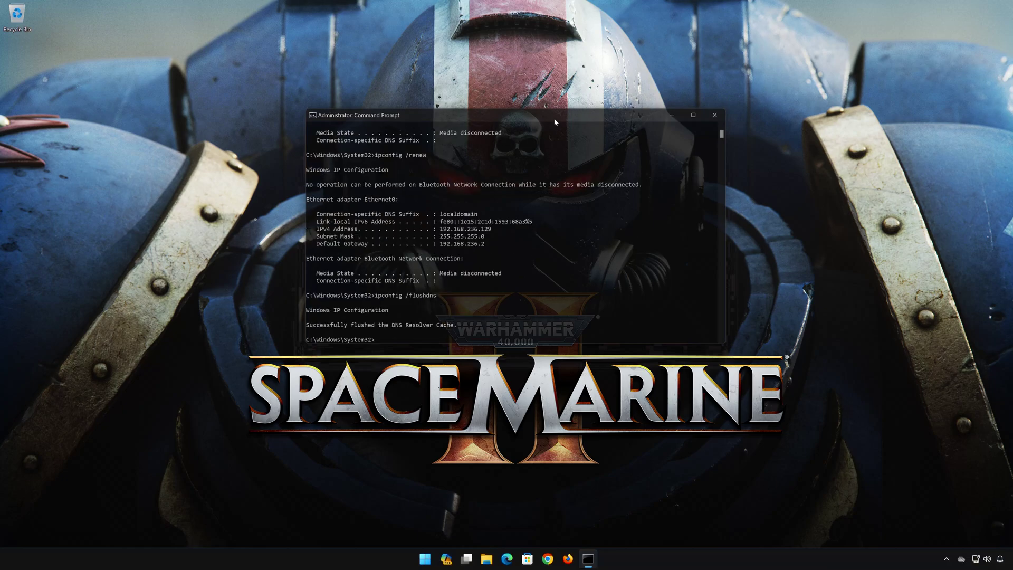
- End the Command Prompt session with the exit command and bring up the PC's power options
{"action": "type", "text": "exit"}
{"action": "key", "text": "Return"}
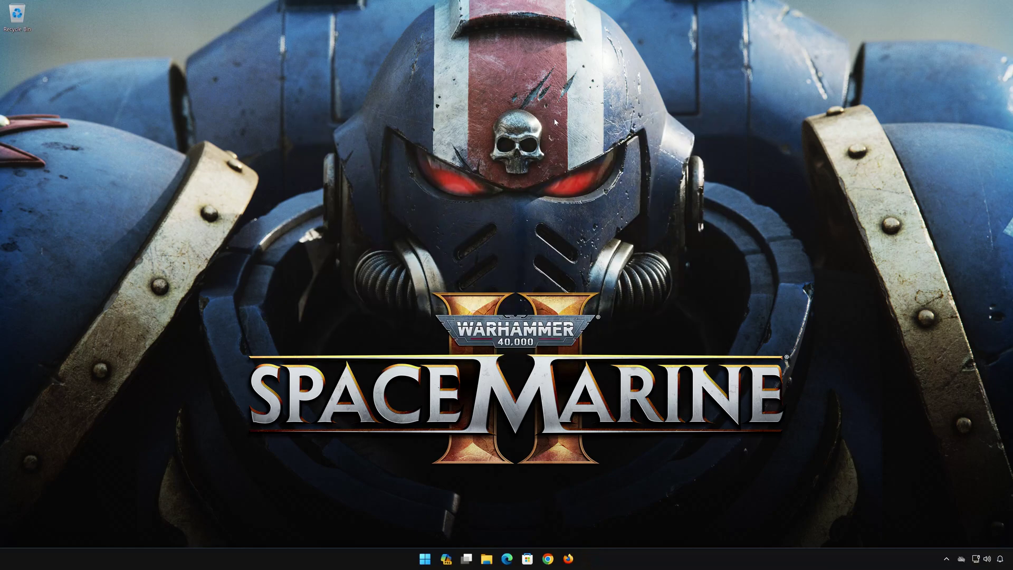
{"action": "left_click", "coordinate": [443, 567]}
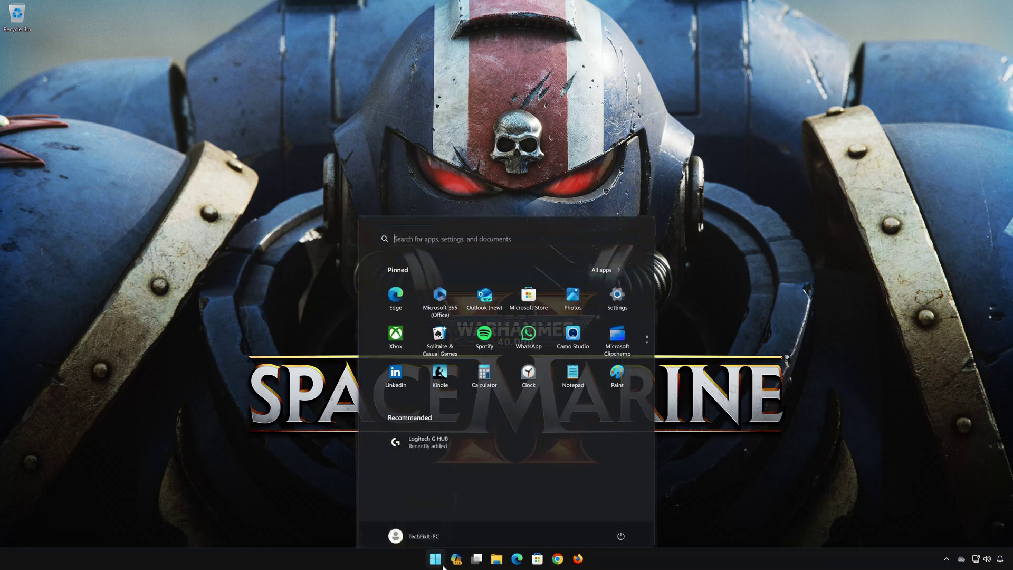
{"action": "left_click", "coordinate": [620, 525]}
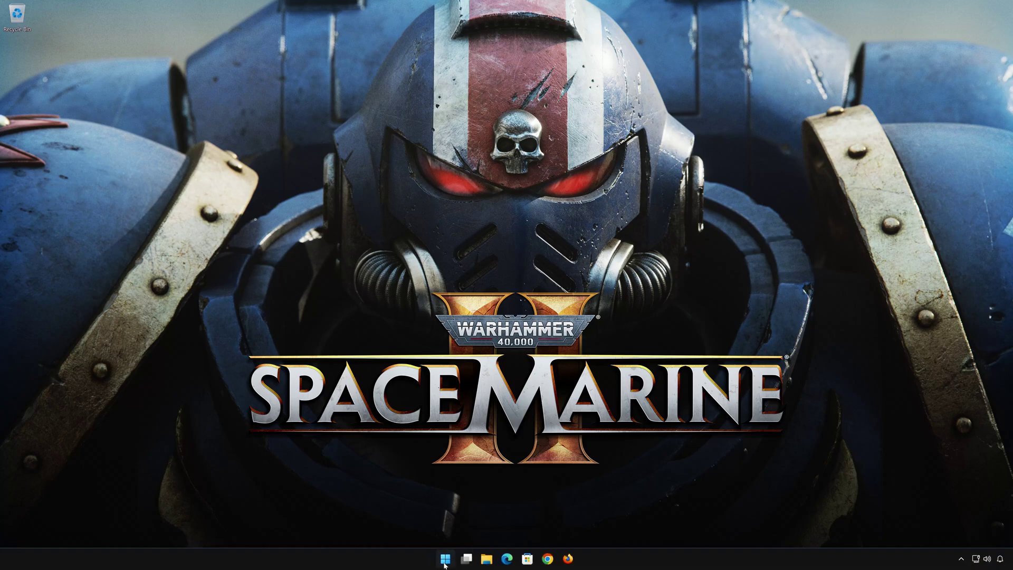
- Search for device manager, launch Device Manager and move its window toward the middle of the desktop
{"action": "left_click", "coordinate": [445, 559]}
{"action": "type", "text": "device manager"}
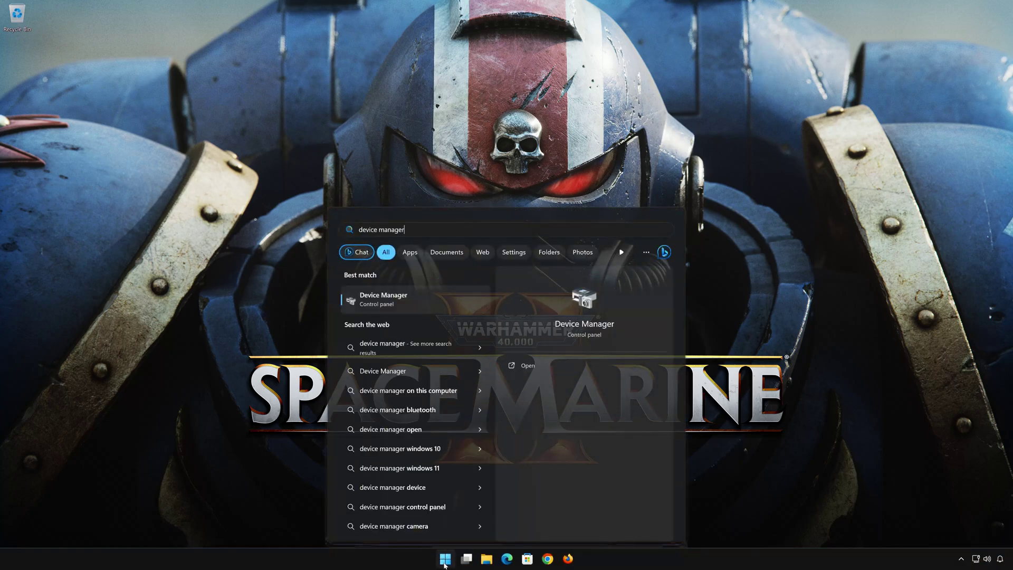
{"action": "left_click", "coordinate": [413, 297]}
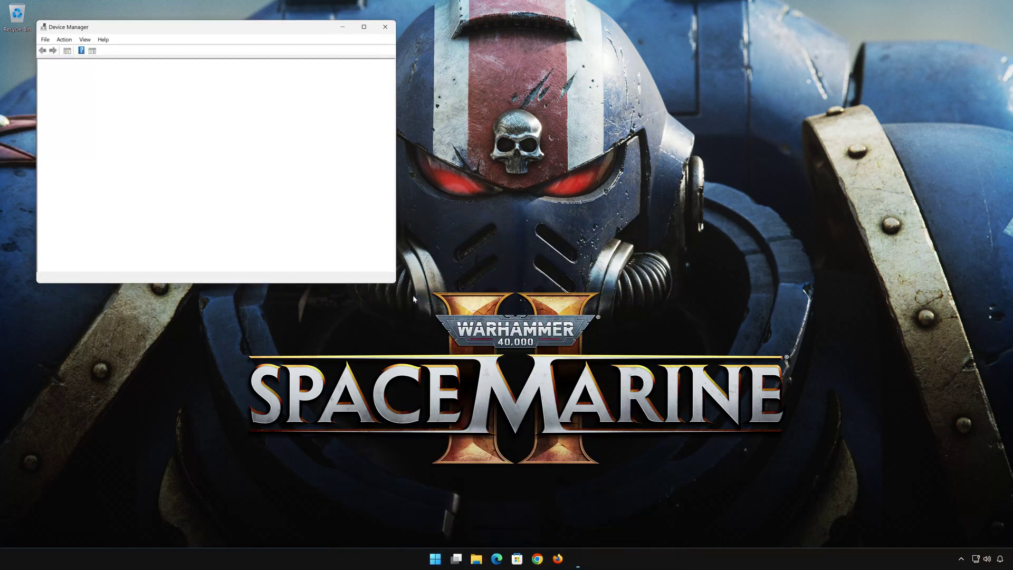
{"action": "left_click_drag", "start_coordinate": [253, 28], "coordinate": [562, 145]}
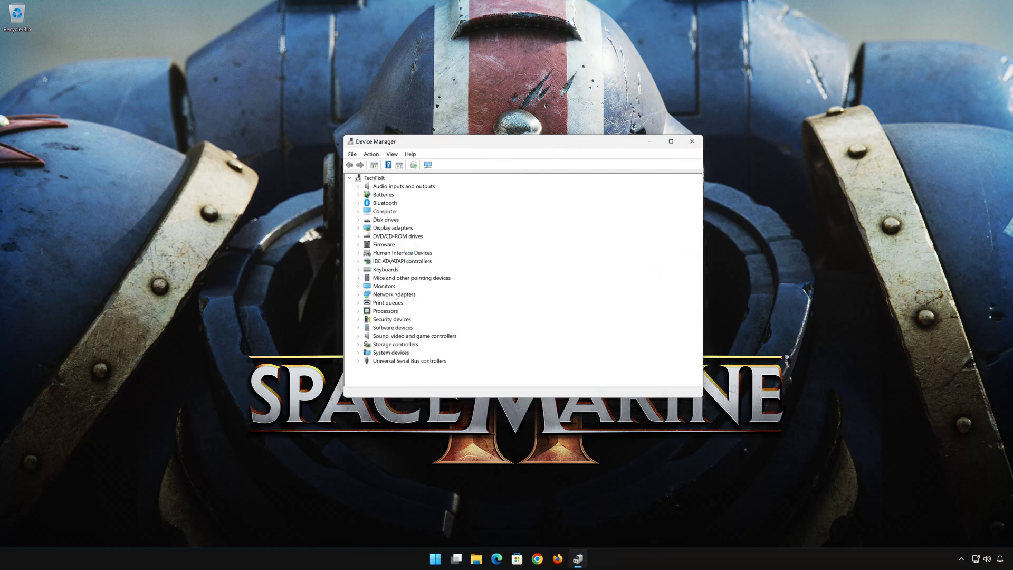
- Show the driver properties of the Intel(R) 82574L Gigabit Network Connection under Network adapters
{"action": "left_click", "coordinate": [357, 296]}
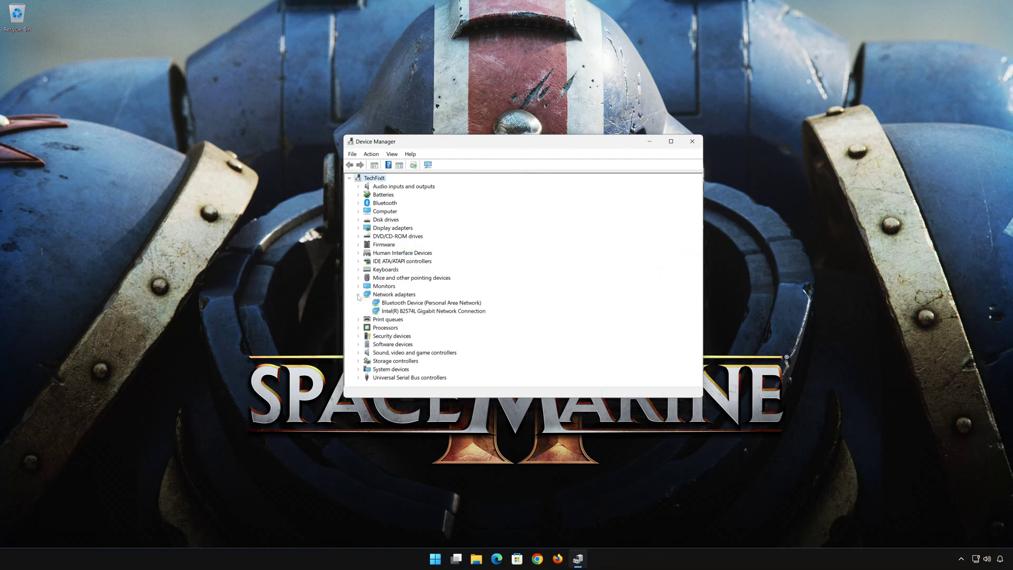
{"action": "right_click", "coordinate": [391, 315]}
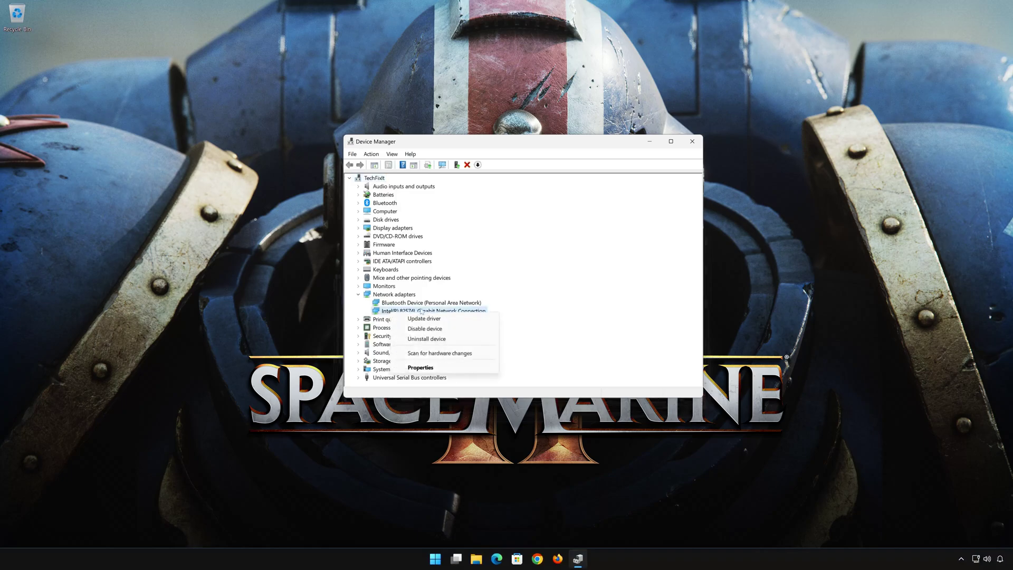
{"action": "left_click", "coordinate": [451, 368]}
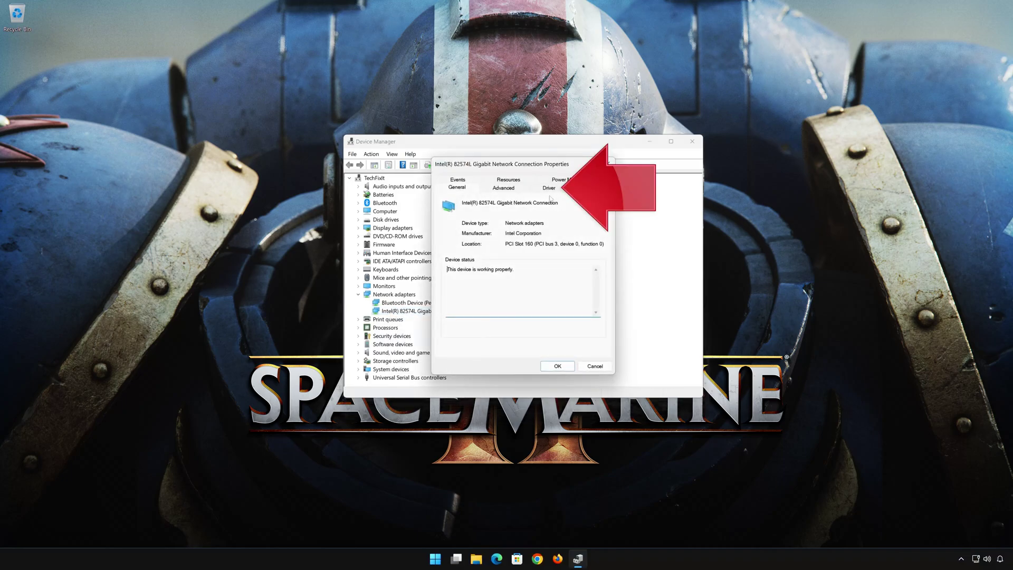
{"action": "left_click", "coordinate": [549, 189]}
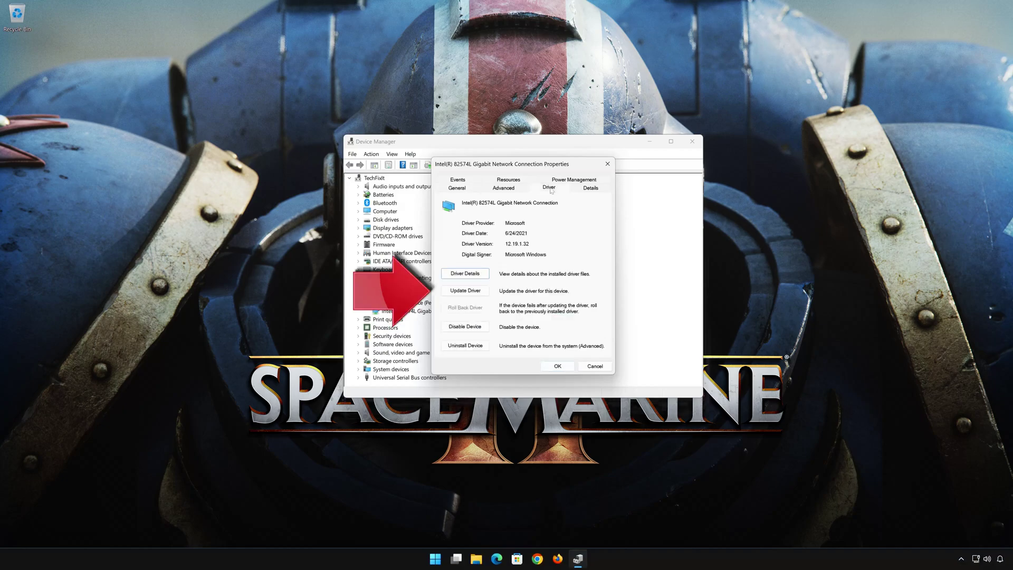
- Update the adapter's driver manually, choosing Intel(R) 82574L Gigabit Network Connection from the list of available drivers on the computer
{"action": "left_click", "coordinate": [471, 294]}
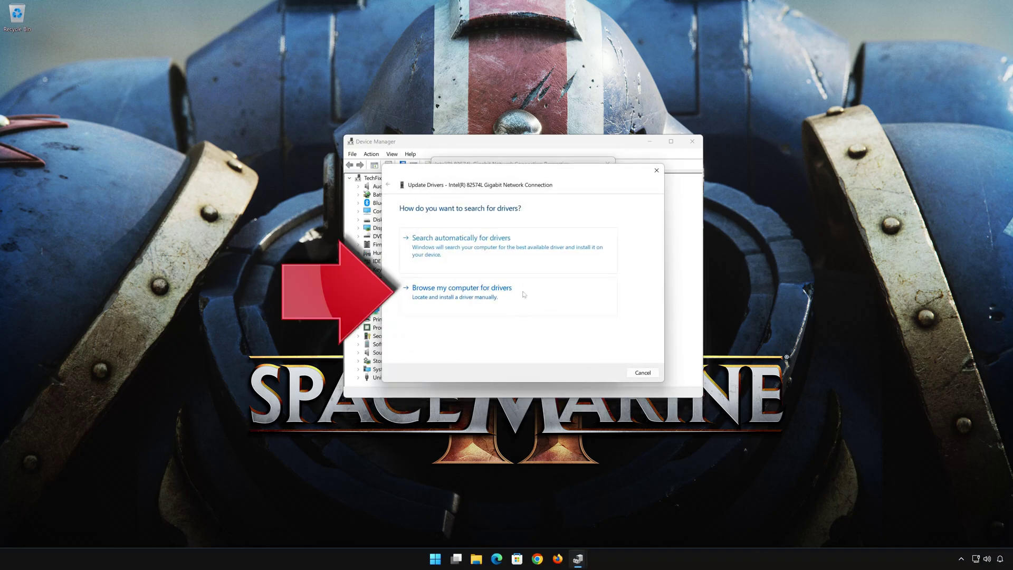
{"action": "left_click", "coordinate": [457, 295]}
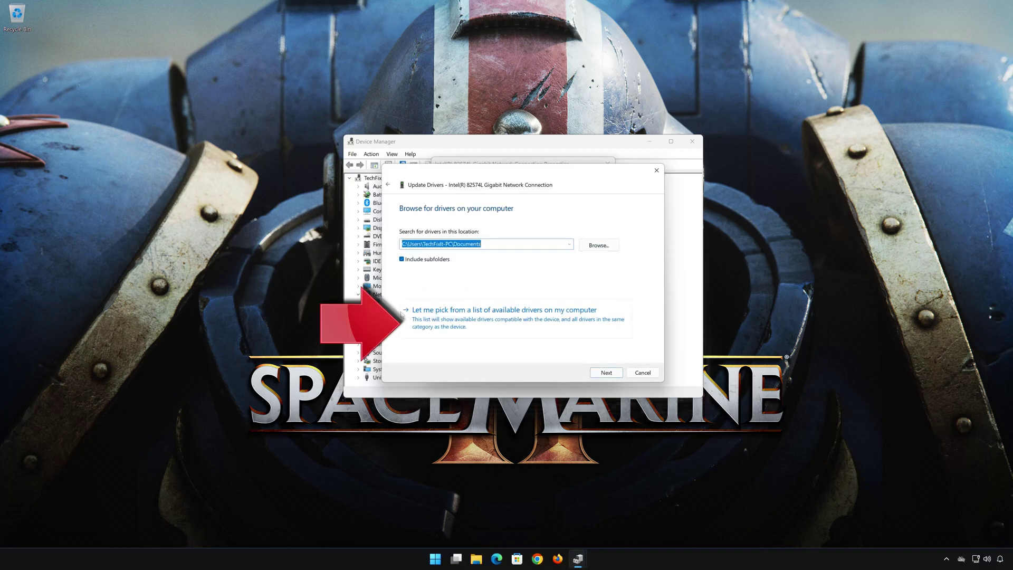
{"action": "left_click", "coordinate": [489, 320]}
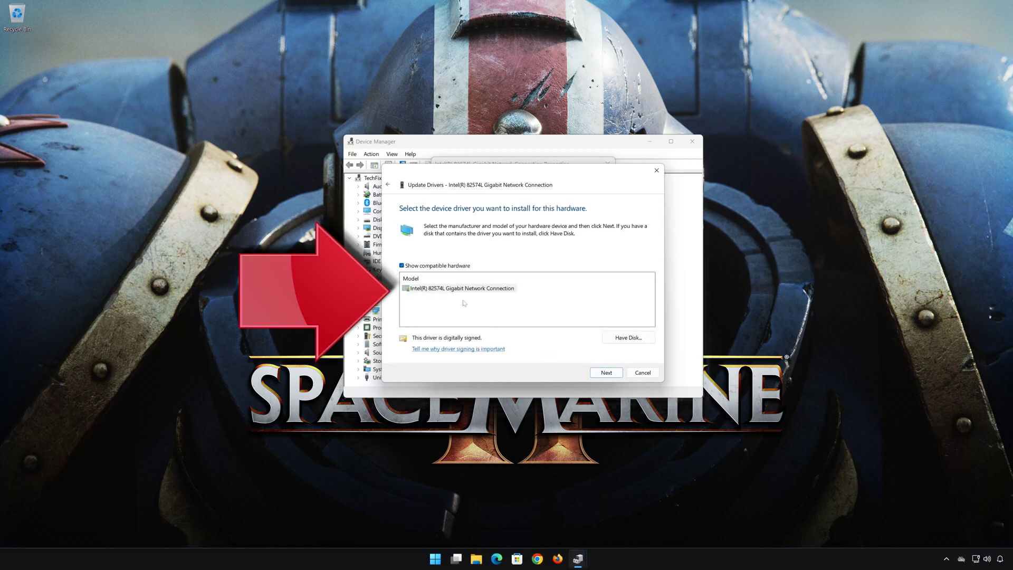
{"action": "left_click", "coordinate": [423, 289]}
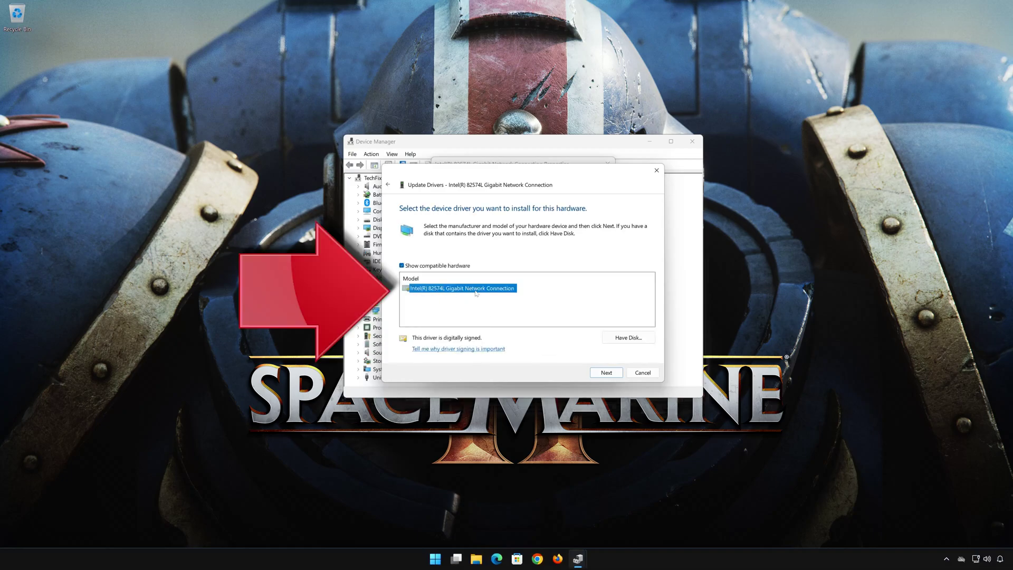
{"action": "left_click", "coordinate": [606, 372]}
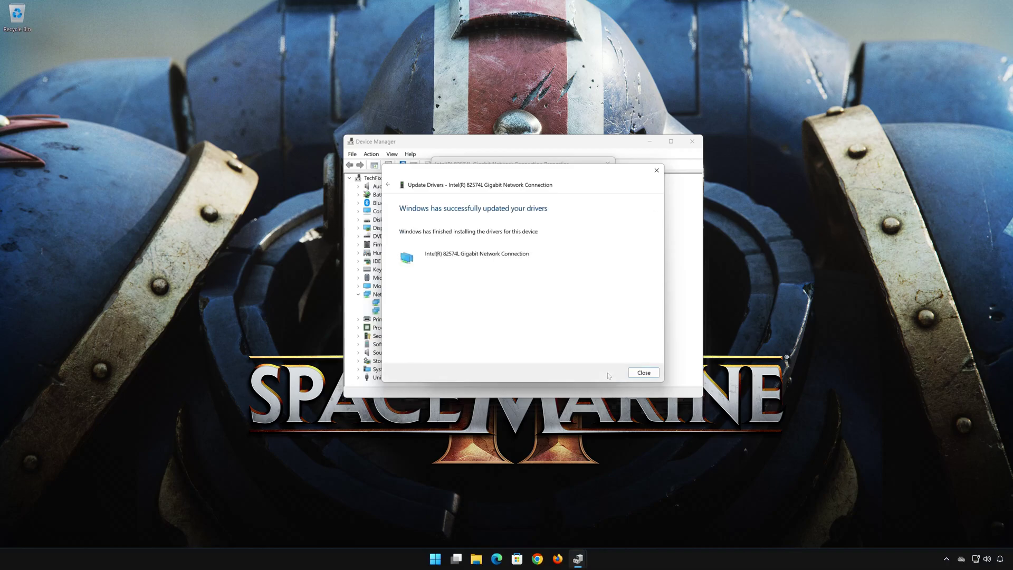
{"action": "left_click", "coordinate": [641, 373]}
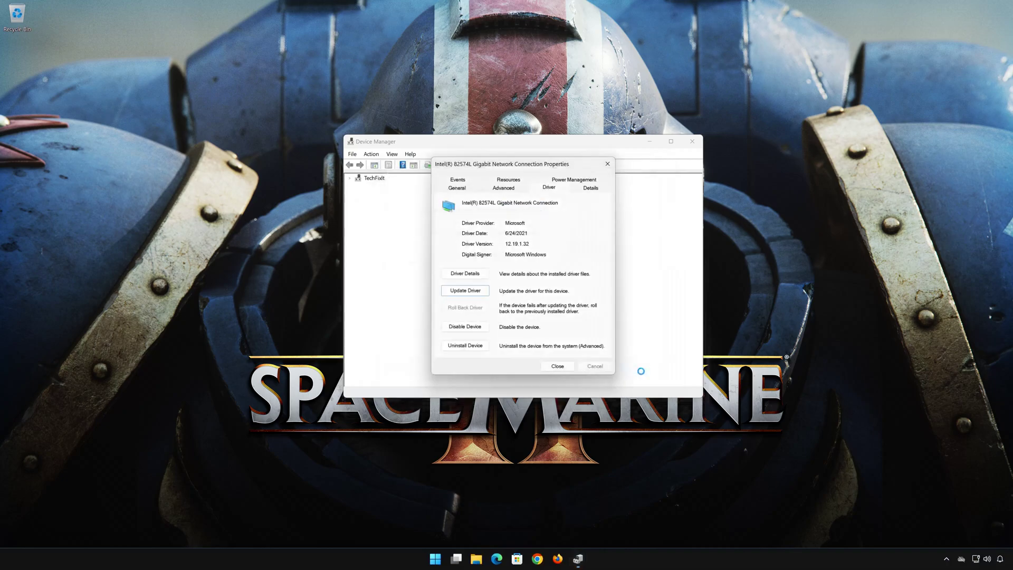
- Close the adapter's properties and Device Manager, and bring up the PC's power options
{"action": "left_click", "coordinate": [562, 366]}
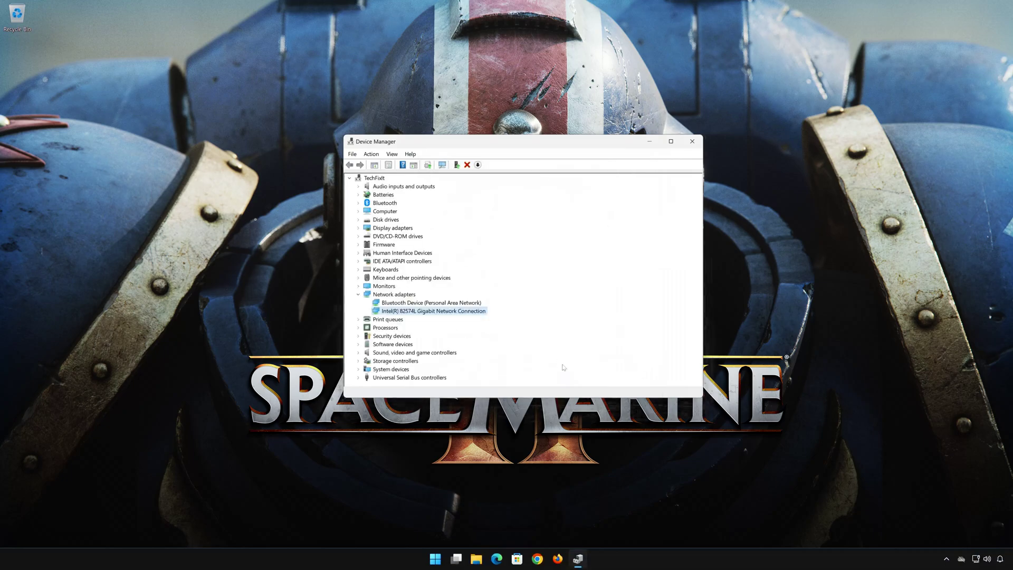
{"action": "left_click", "coordinate": [692, 141]}
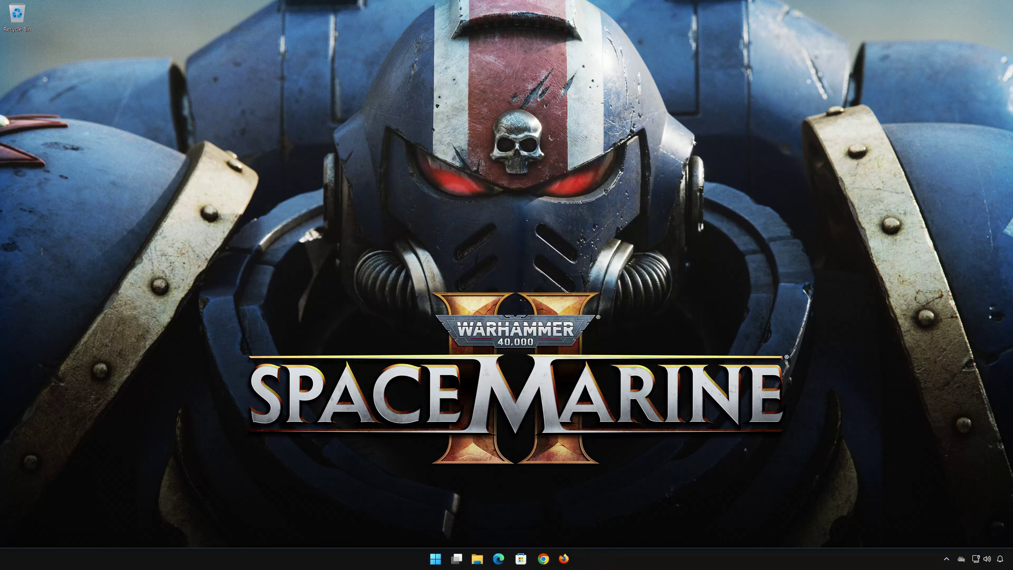
{"action": "left_click", "coordinate": [445, 558]}
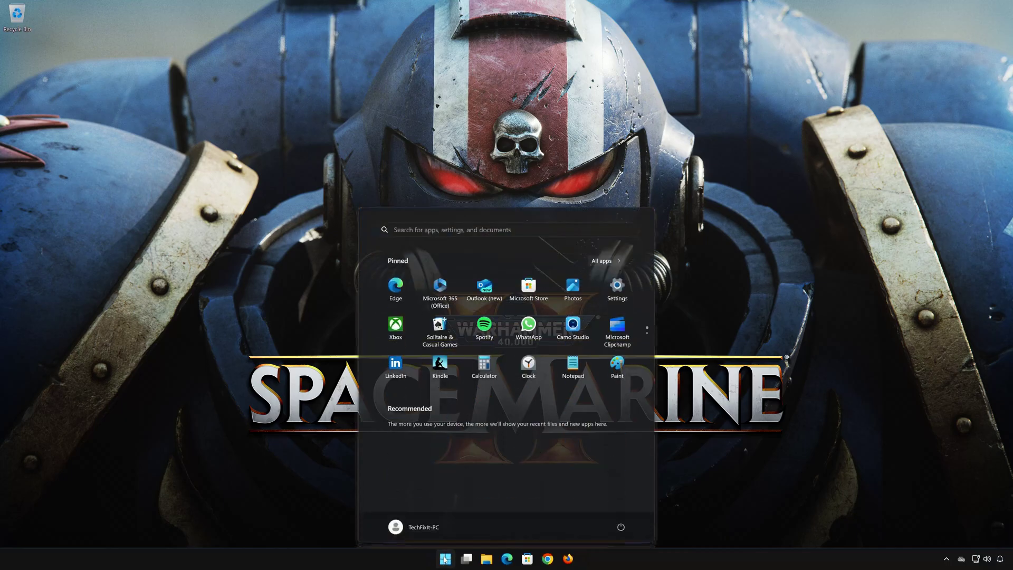
{"action": "left_click", "coordinate": [621, 527]}
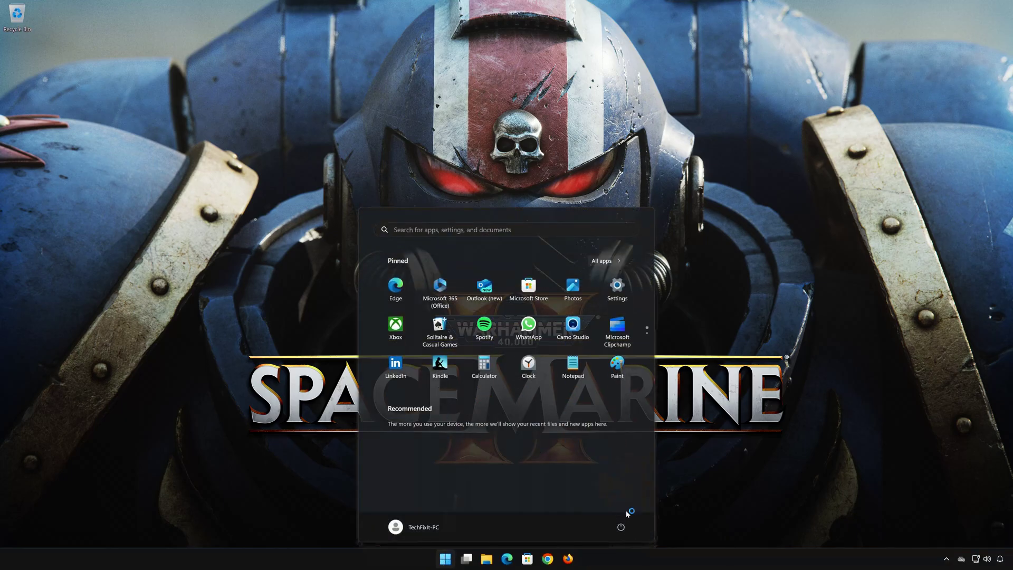